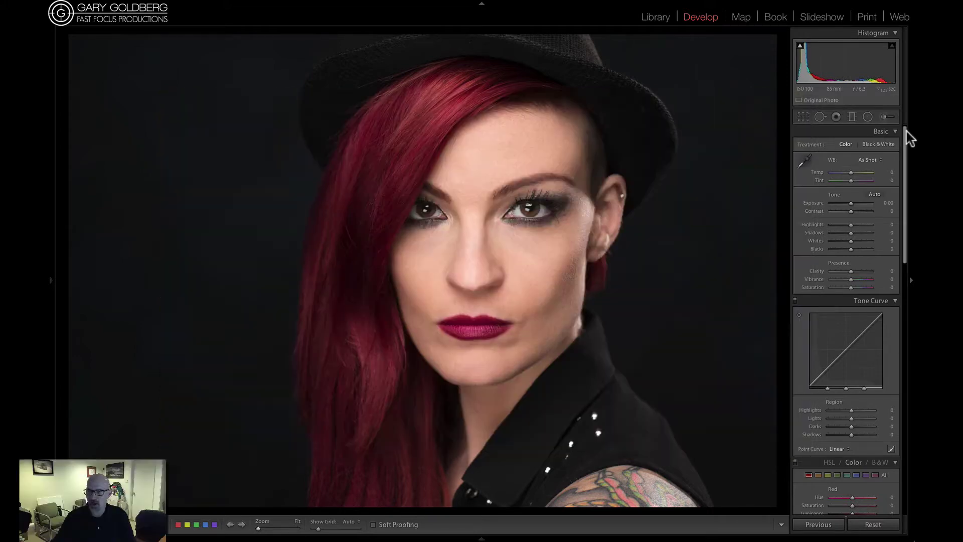
Activate the Adjustment Brush with the Soften Skin effect and set its Clarity to -66.
left_click(883, 117)
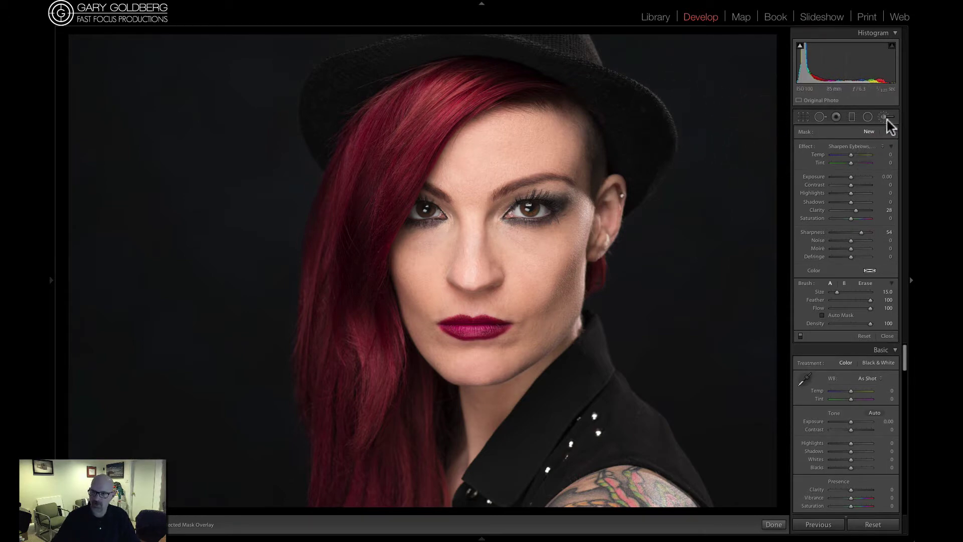
left_click(865, 151)
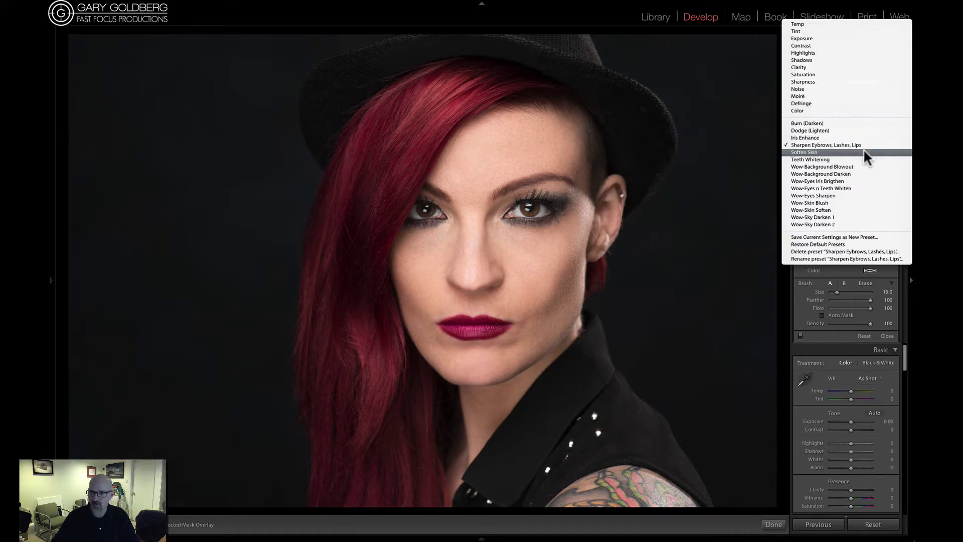
left_click(865, 146)
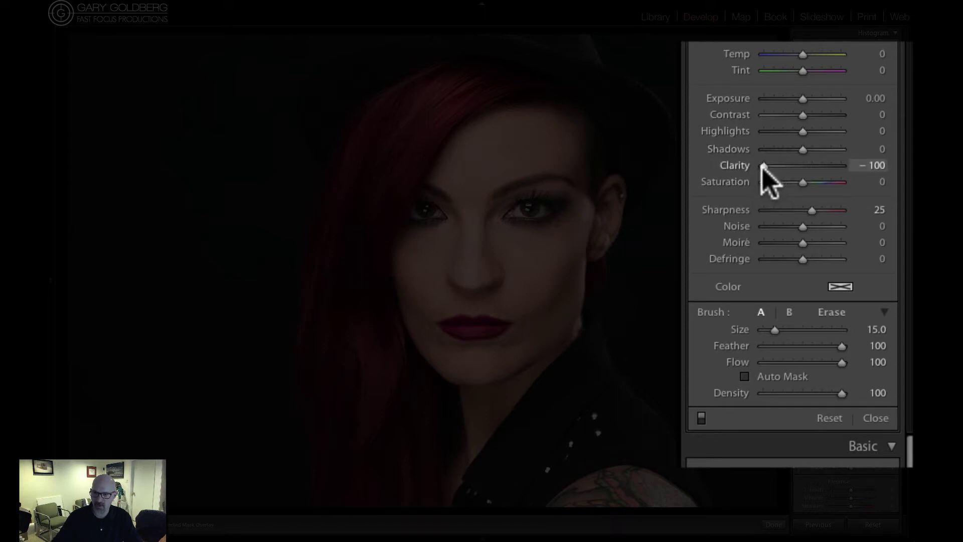
left_click_drag(763, 168, 774, 165)
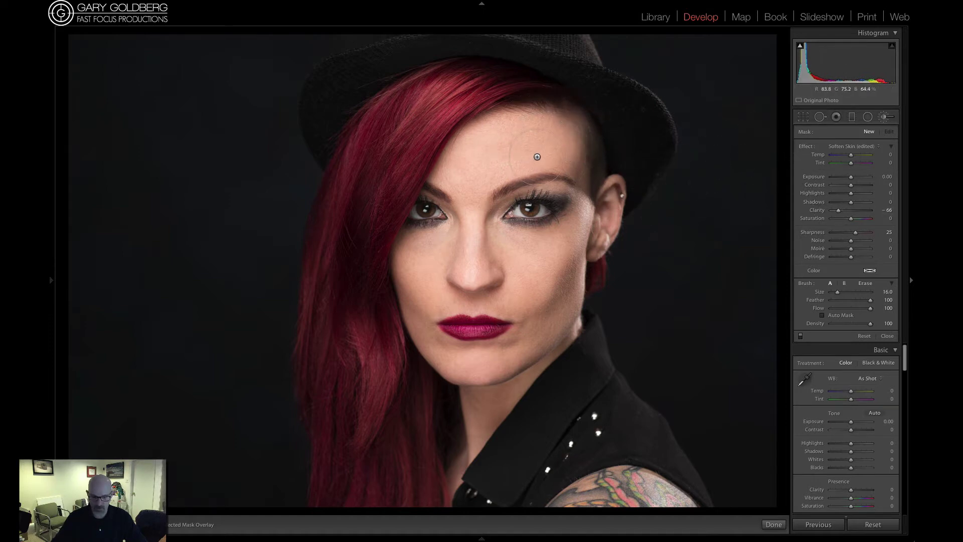
Set the skin-softening brush size to 10.9 and enable Auto Mask for work on the face.
key("super+equal")
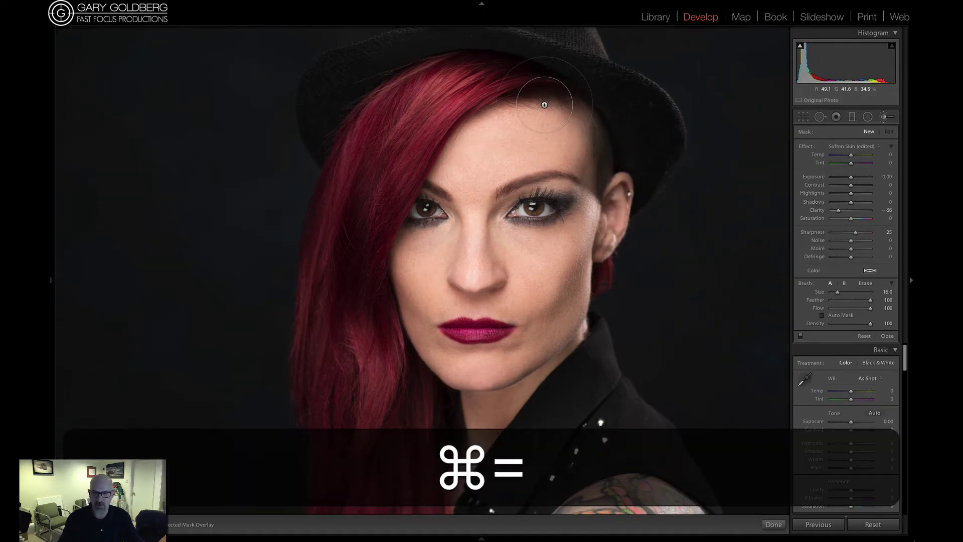
key("super+equal")
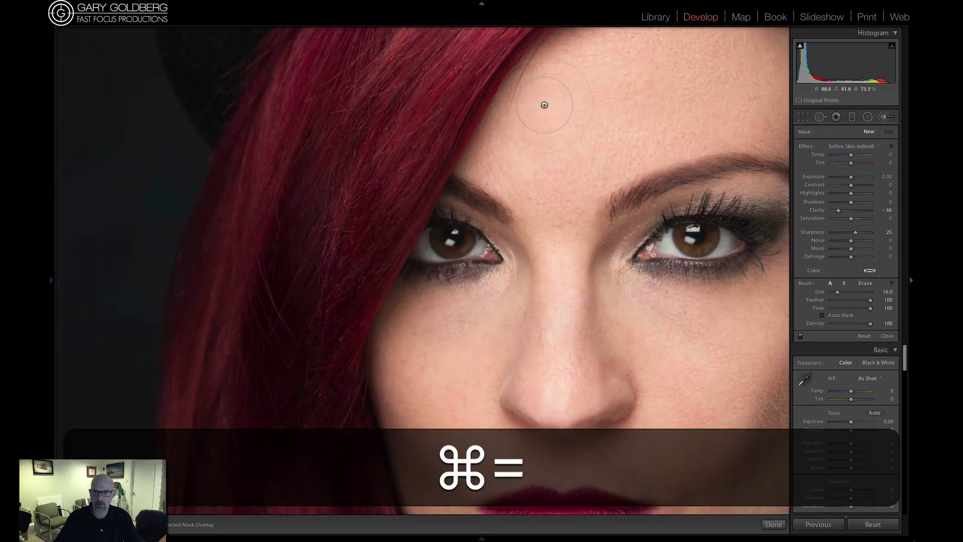
key("space")
mouse_move(643, 91)
left_mouse_down()
mouse_move(432, 113)
mouse_move(436, 101)
mouse_move(456, 114)
mouse_move(462, 104)
mouse_move(462, 138)
left_mouse_up()
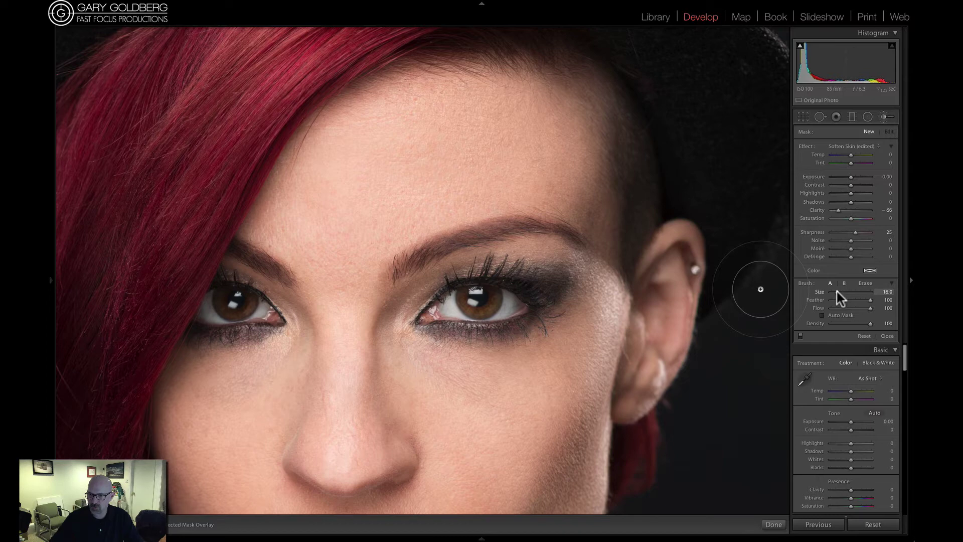
left_click_drag(836, 291, 836, 294)
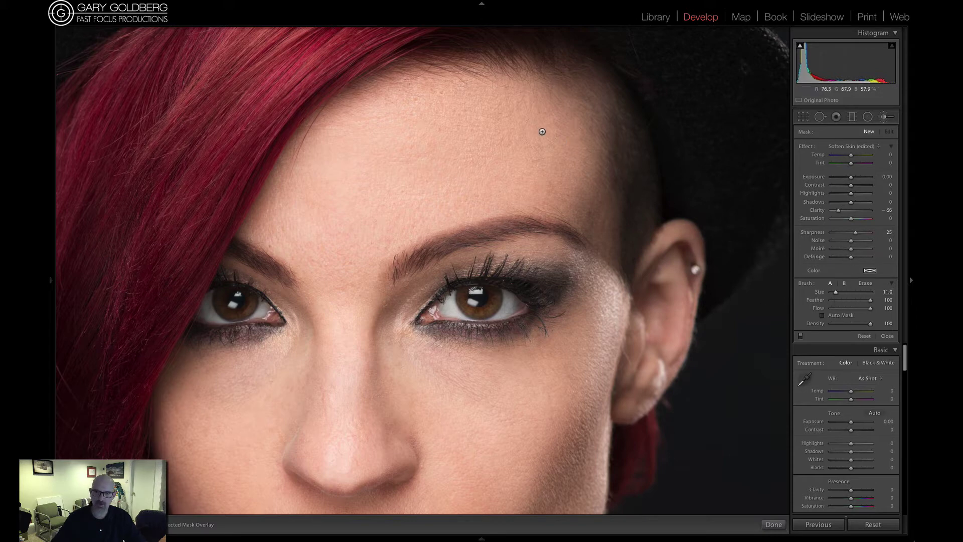
left_click_drag(835, 291, 833, 291)
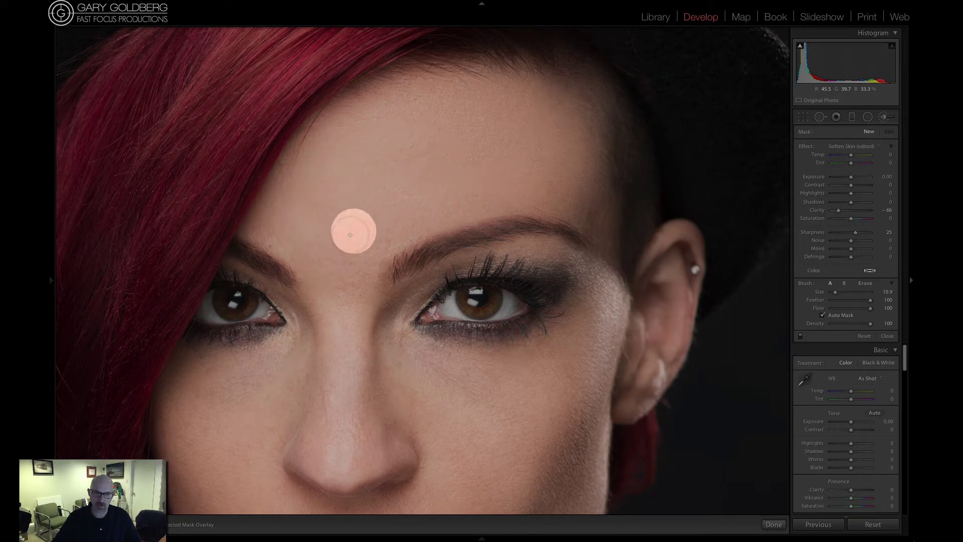
Paint the skin softening over the forehead, cheeks, nose and chin, leaving out the eyes, eyebrows and lips.
mouse_move(451, 206)
left_mouse_down()
mouse_move(517, 184)
mouse_move(450, 183)
mouse_move(440, 165)
mouse_move(485, 102)
mouse_move(438, 103)
mouse_move(510, 100)
left_mouse_up()
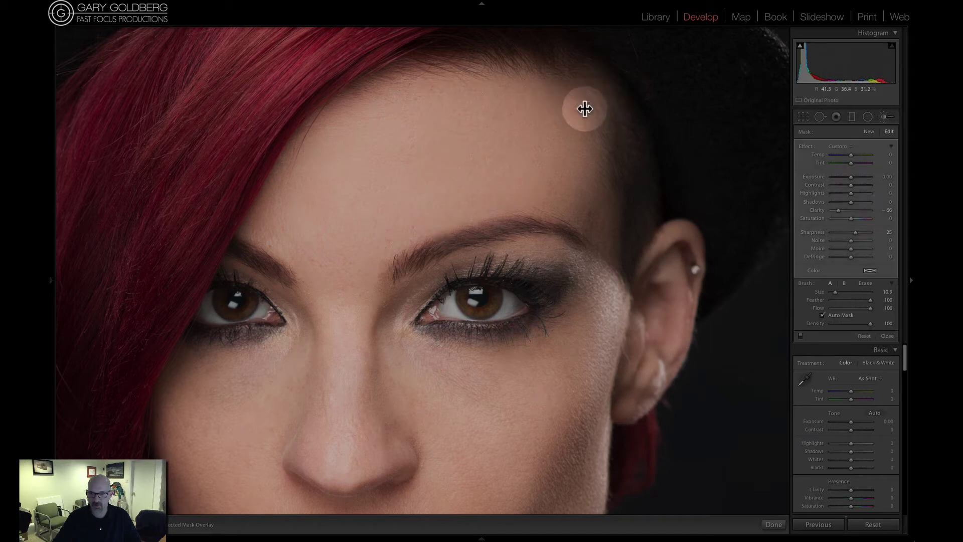
mouse_move(585, 105)
left_mouse_down()
mouse_move(527, 165)
mouse_move(527, 180)
mouse_move(467, 216)
mouse_move(365, 249)
mouse_move(395, 161)
mouse_move(408, 58)
left_mouse_up()
key("space")
mouse_move(312, 184)
left_mouse_down()
mouse_move(333, 164)
mouse_move(249, 199)
mouse_move(245, 237)
mouse_move(235, 215)
mouse_move(234, 270)
mouse_move(239, 249)
mouse_move(249, 280)
mouse_move(261, 247)
mouse_move(300, 217)
mouse_move(313, 217)
mouse_move(322, 239)
mouse_move(315, 253)
mouse_move(343, 221)
mouse_move(373, 216)
mouse_move(389, 161)
mouse_move(381, 216)
mouse_move(383, 246)
mouse_move(395, 248)
mouse_move(403, 150)
mouse_move(432, 163)
mouse_move(438, 191)
mouse_move(446, 165)
mouse_move(498, 184)
mouse_move(476, 182)
mouse_move(575, 185)
mouse_move(633, 158)
mouse_move(615, 190)
mouse_move(642, 151)
mouse_move(551, 270)
mouse_move(565, 253)
mouse_move(561, 219)
mouse_move(541, 211)
mouse_move(496, 231)
mouse_move(516, 280)
mouse_move(456, 306)
mouse_move(313, 310)
left_mouse_up()
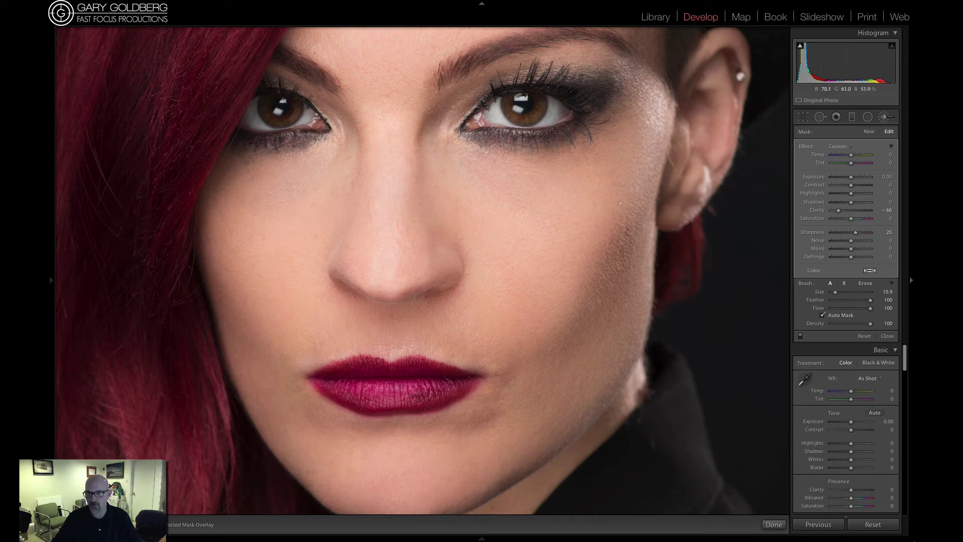
key("space")
mouse_move(430, 204)
left_mouse_down()
mouse_move(465, 266)
mouse_move(503, 307)
left_mouse_up()
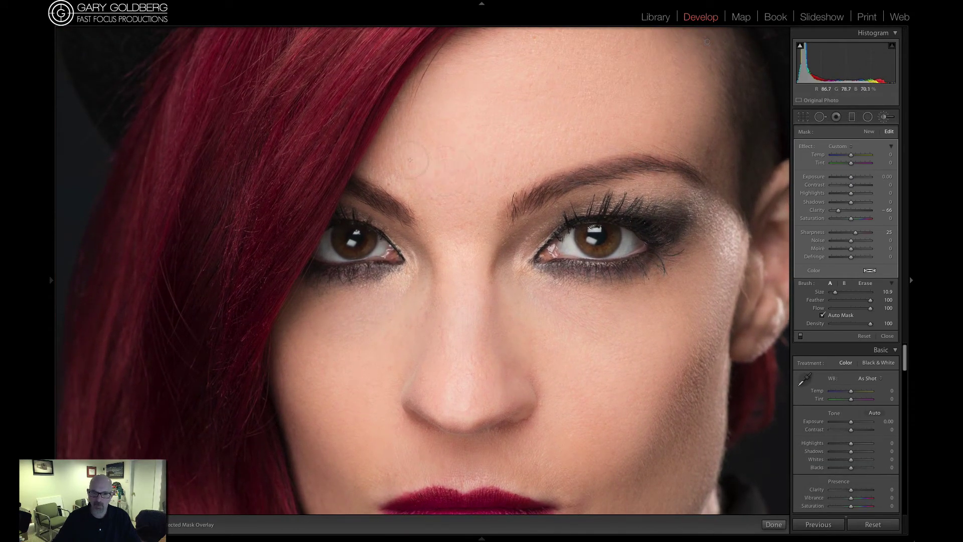
key("space")
mouse_move(441, 308)
left_mouse_down()
mouse_move(469, 239)
mouse_move(459, 181)
mouse_move(449, 183)
left_mouse_up()
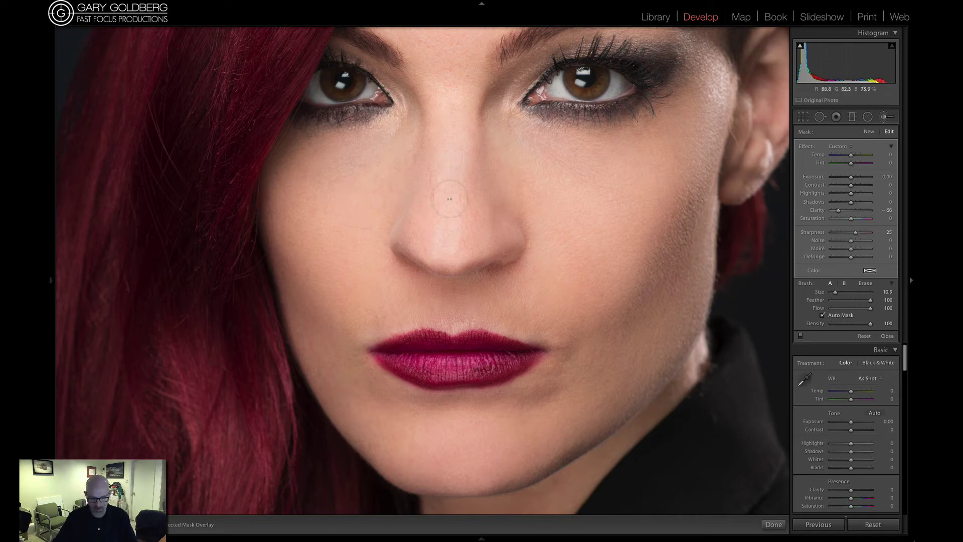
key("super+minus")
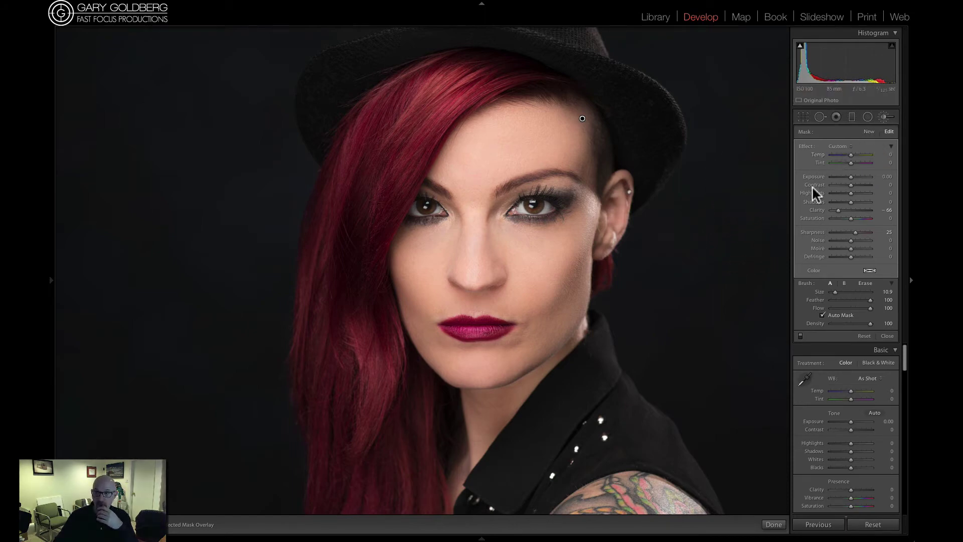
Start a new brush mask with the Sharpen Eybrows, Lashes, Lips effect and paint both eyebrows at brush size 7.
left_click(869, 133)
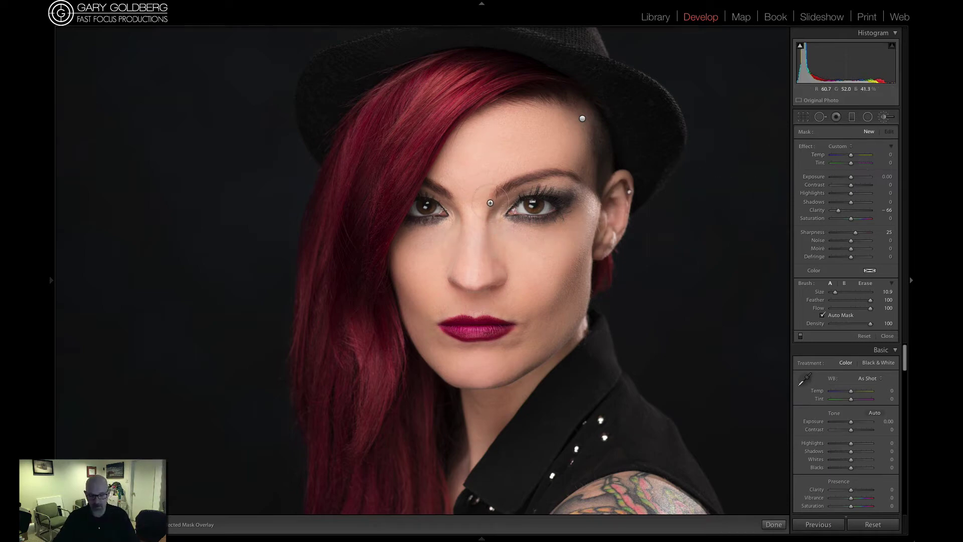
key("super+equal")
key("space")
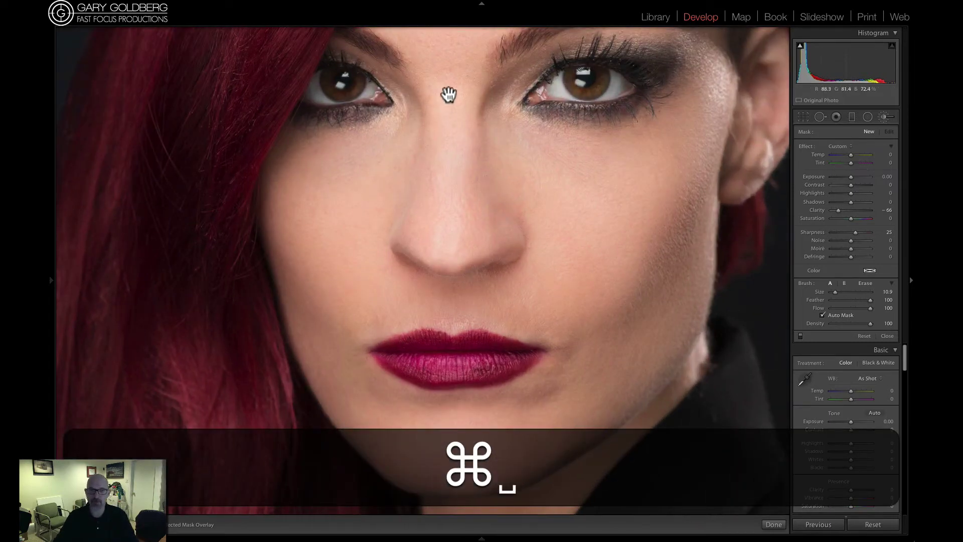
left_click_drag(447, 92, 426, 253)
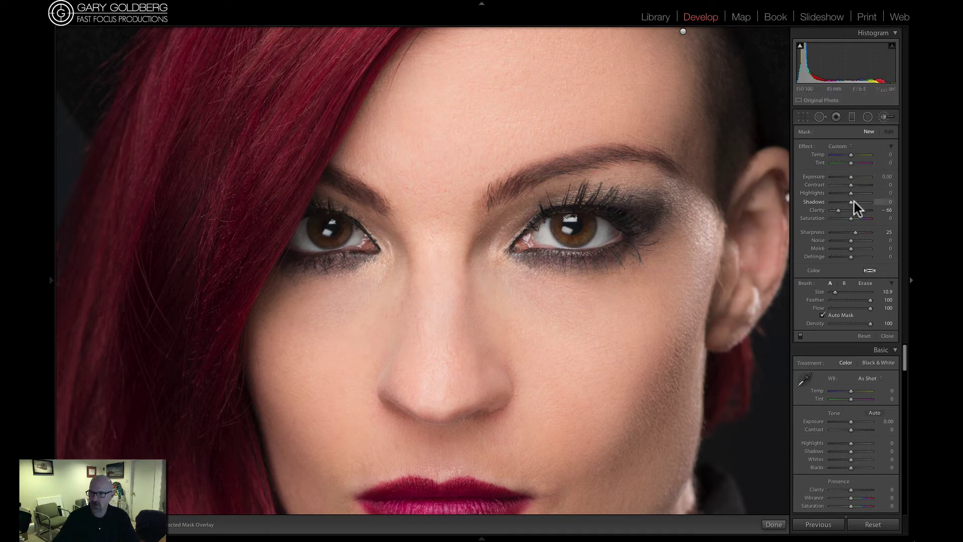
left_click(848, 147)
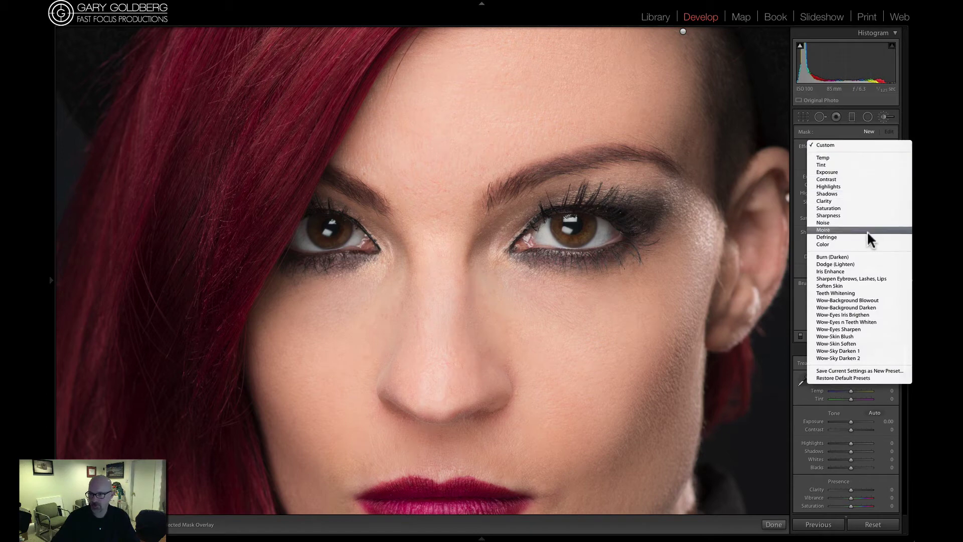
left_click(878, 279)
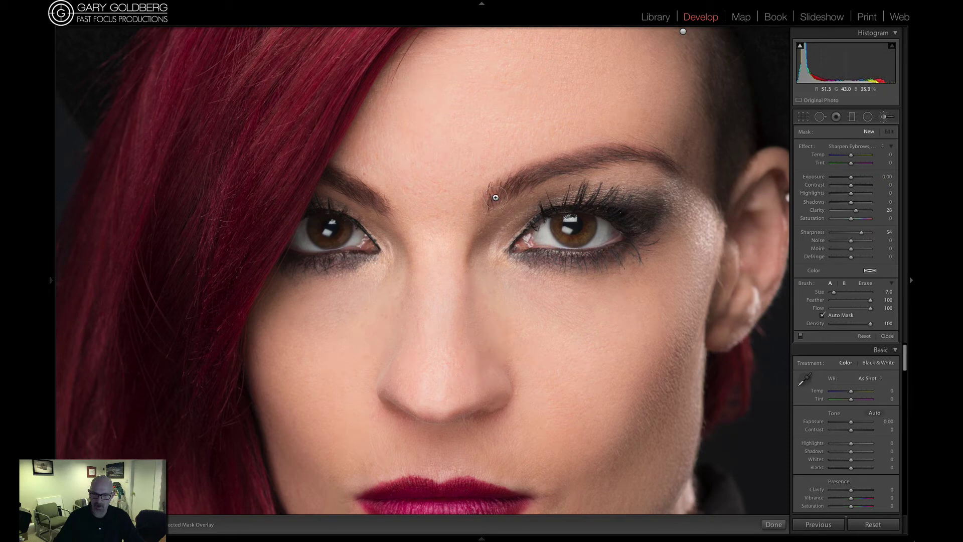
mouse_move(501, 191)
left_mouse_down()
mouse_move(572, 161)
mouse_move(638, 156)
mouse_move(677, 172)
left_mouse_up()
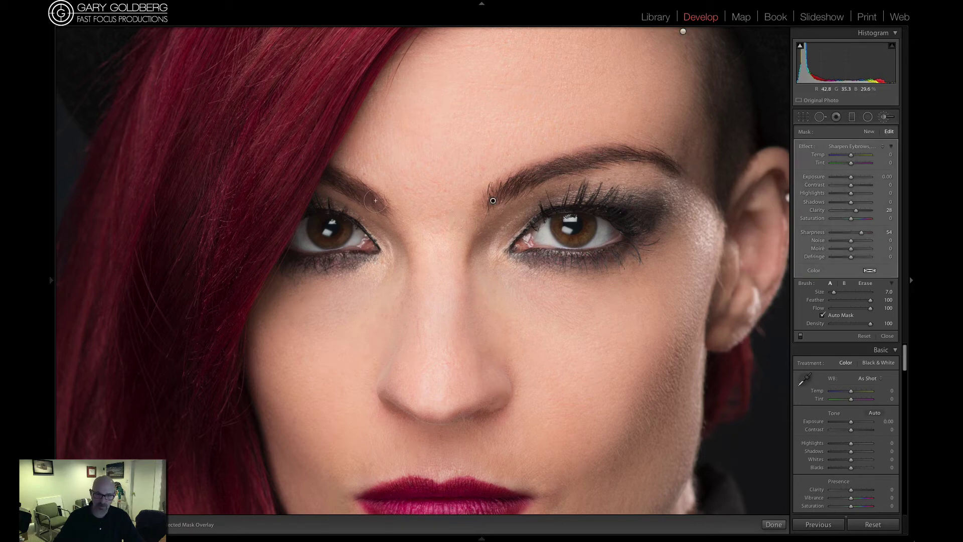
mouse_move(382, 206)
left_mouse_down()
mouse_move(334, 173)
mouse_move(352, 181)
left_mouse_up()
Reduce the brush size to 5 and paint the sharpening over the upper and lower lashes of both eyes.
scroll(544, 208, "down", 3)
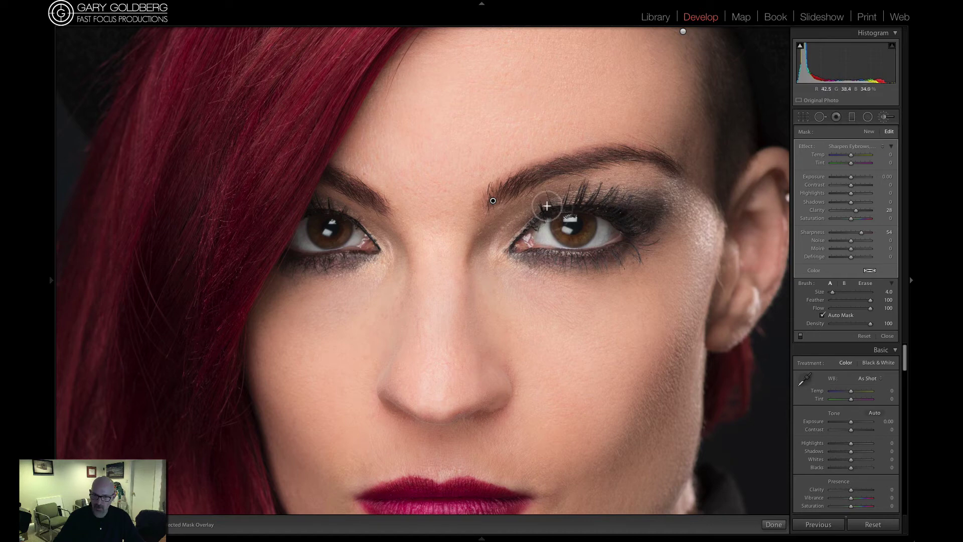
scroll(546, 206, "up", 2)
scroll(525, 222, "down", 1)
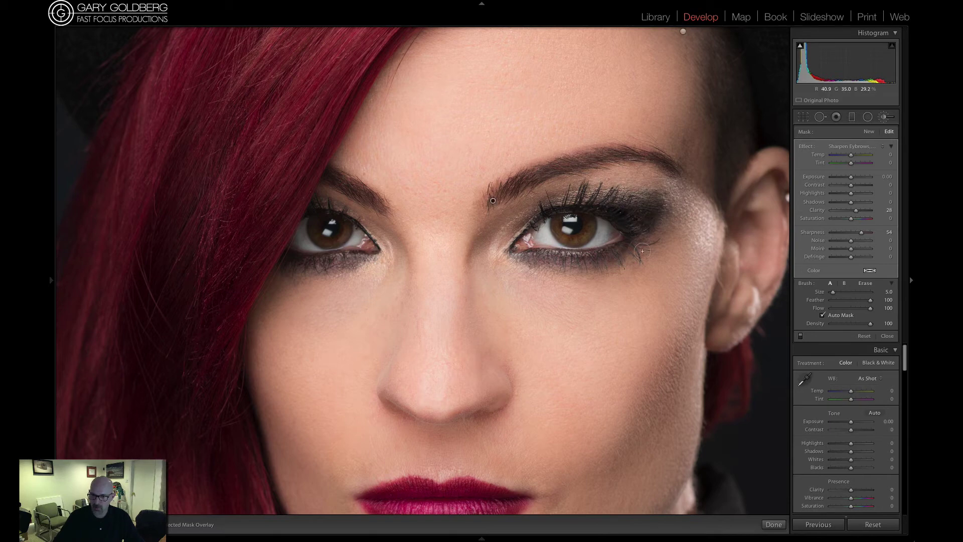
left_click_drag(559, 262, 521, 255)
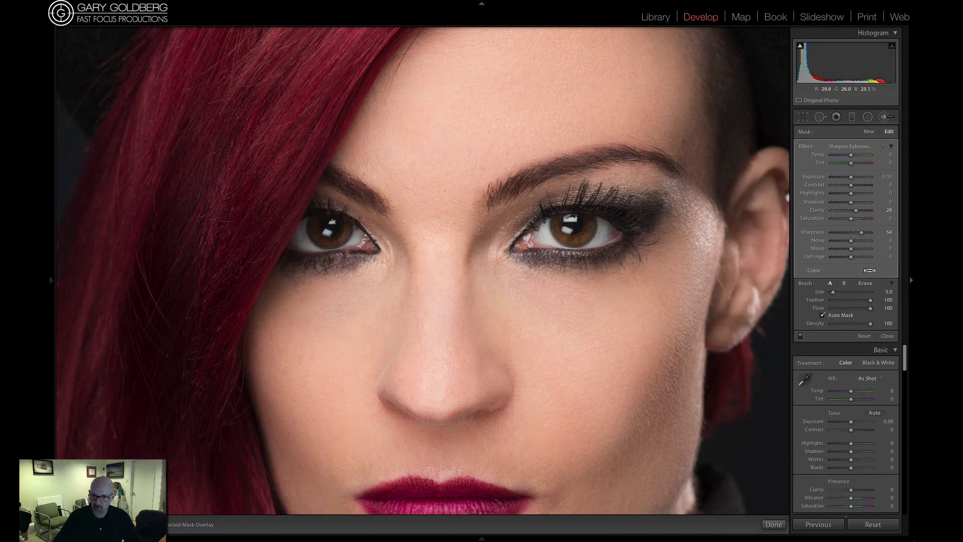
left_click_drag(634, 245, 645, 224)
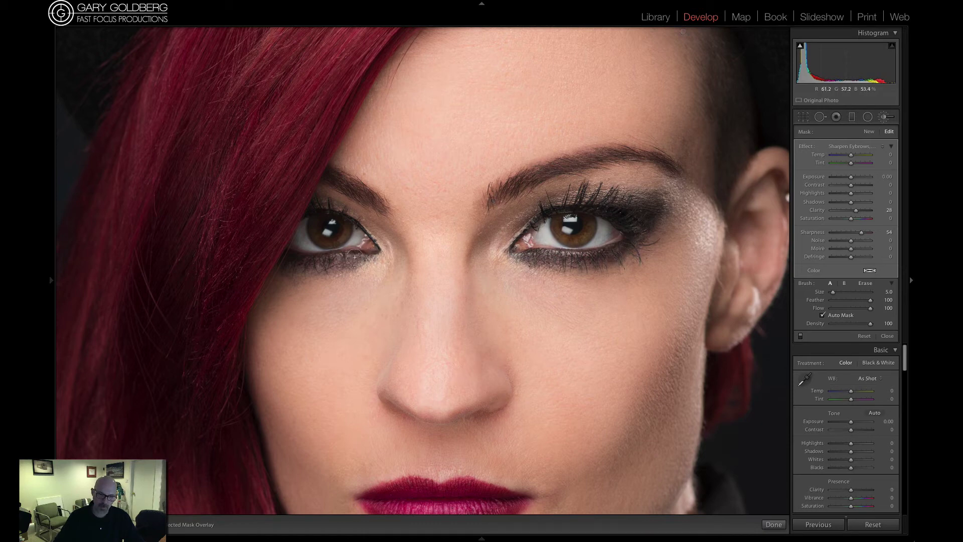
left_click_drag(327, 262, 290, 260)
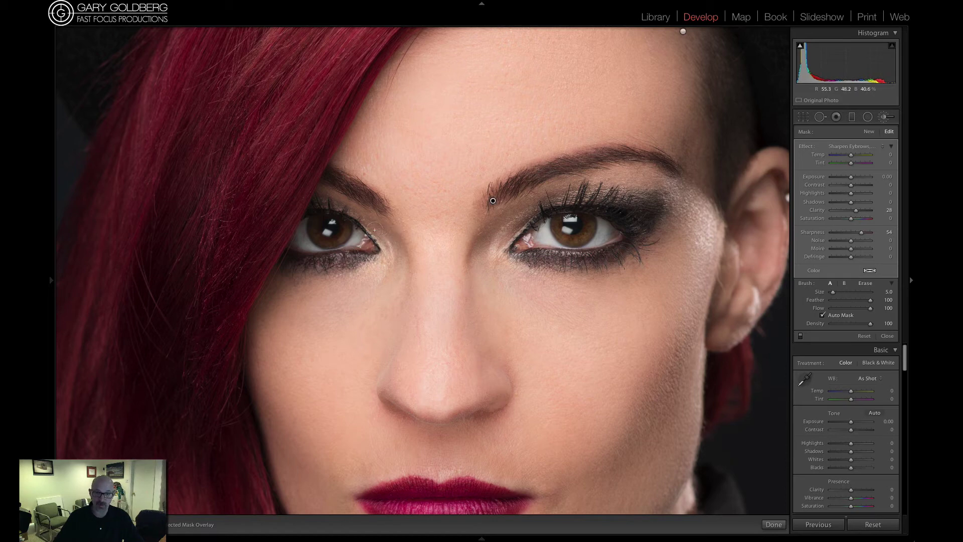
left_click_drag(348, 213, 312, 200)
left_click_drag(374, 202, 352, 185)
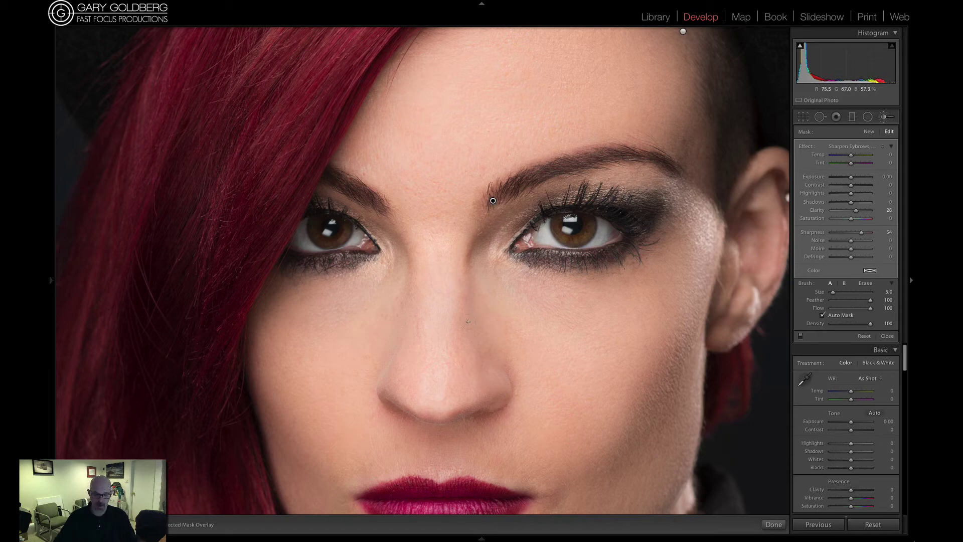
Create a separate sharpening mask for the lips and paint over them at brush size 6.
left_click_drag(432, 340, 419, 187)
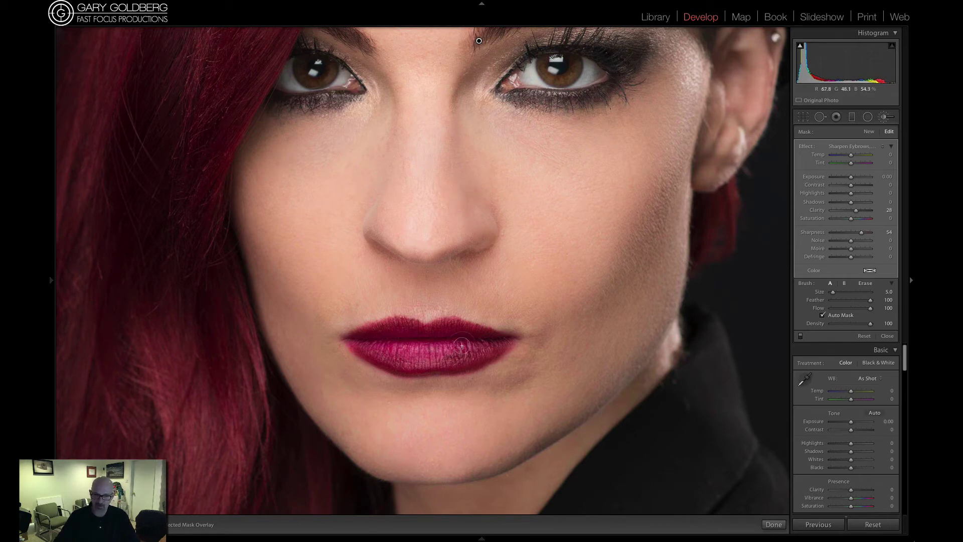
key("bracketright")
key("bracketleft")
left_click(869, 132)
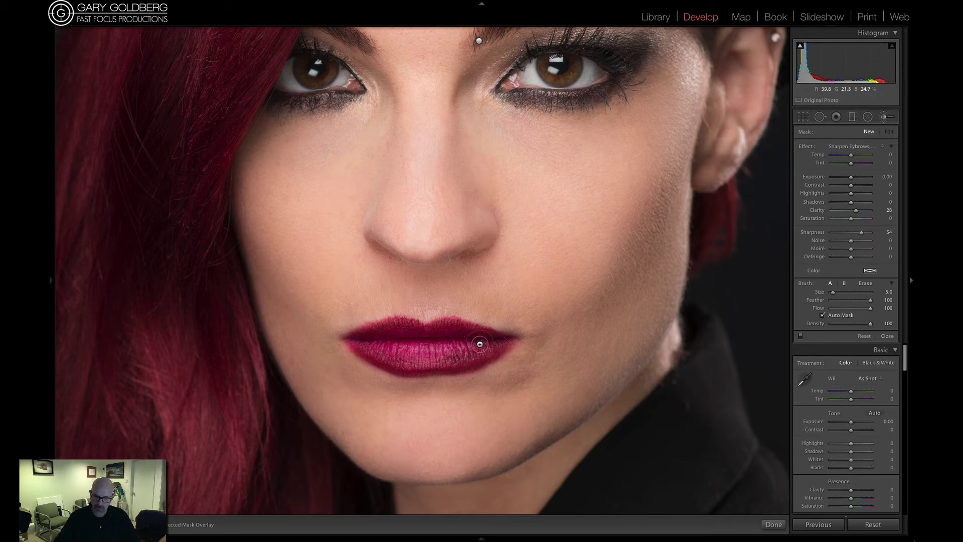
key("bracketright")
mouse_move(389, 334)
left_mouse_down()
mouse_move(494, 334)
mouse_move(496, 348)
mouse_move(474, 360)
mouse_move(487, 360)
mouse_move(451, 364)
left_mouse_up()
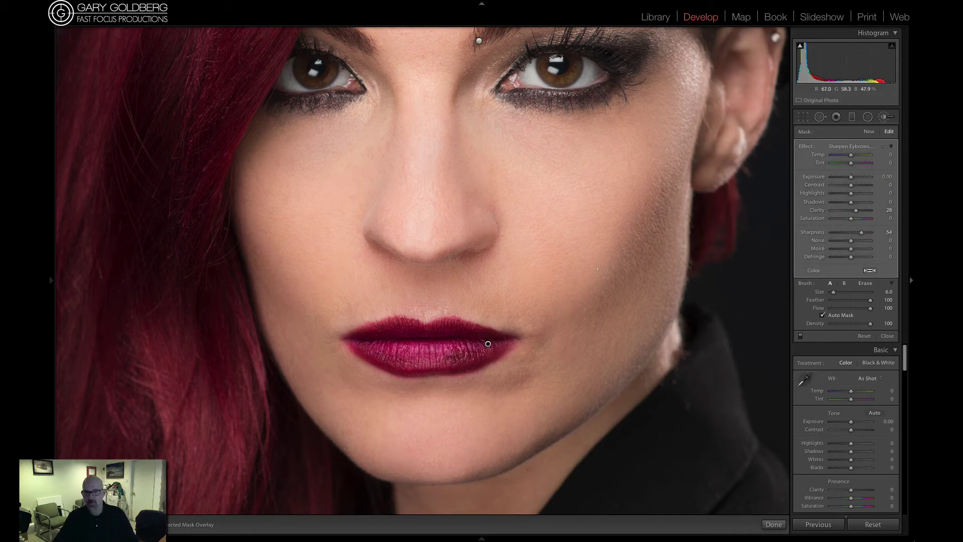
Start another new adjustment brush mask for further work around the eyes.
key("space")
left_click_drag(537, 185, 496, 344)
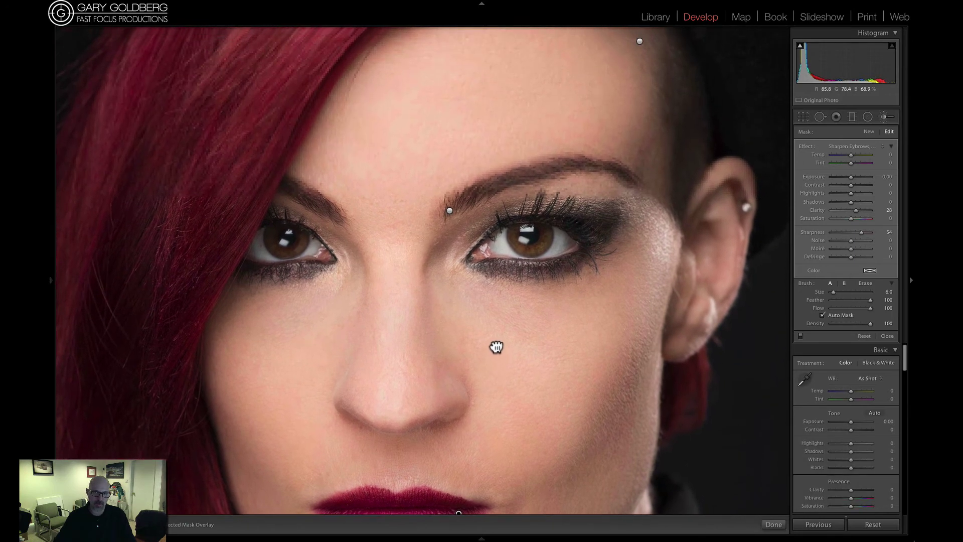
left_click_drag(441, 273, 508, 286)
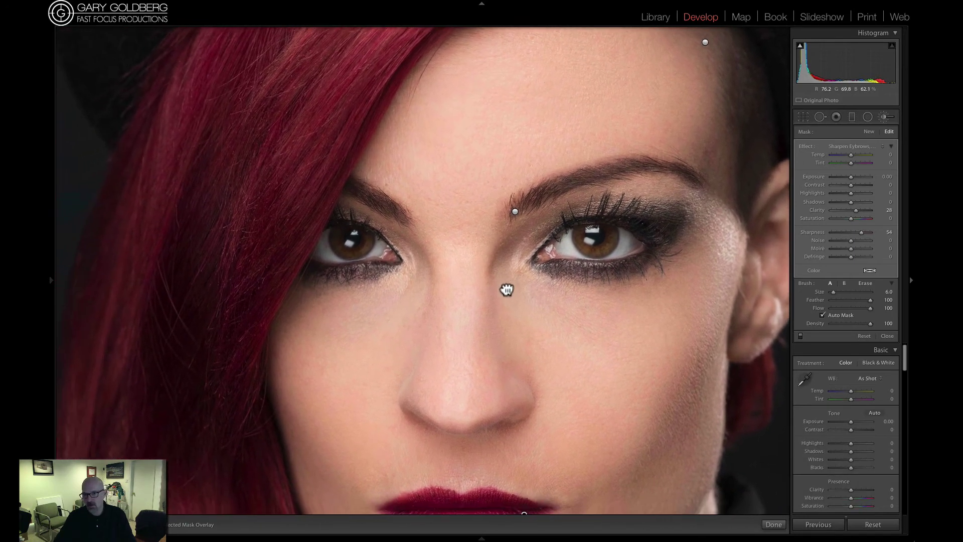
left_click(869, 132)
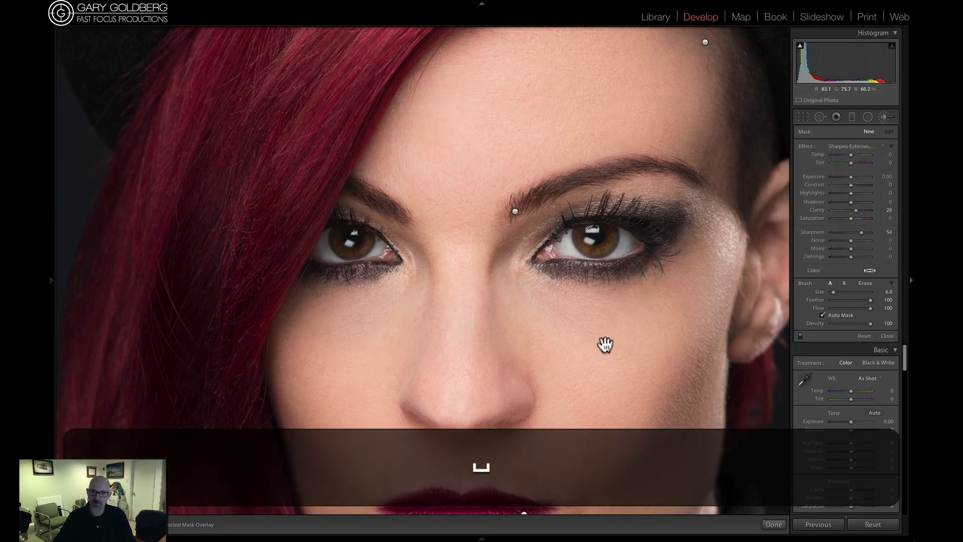
Inspect the mask overlays of the eyebrow sharpening and skin-softening adjustments on the whole portrait.
left_click_drag(595, 335, 581, 277)
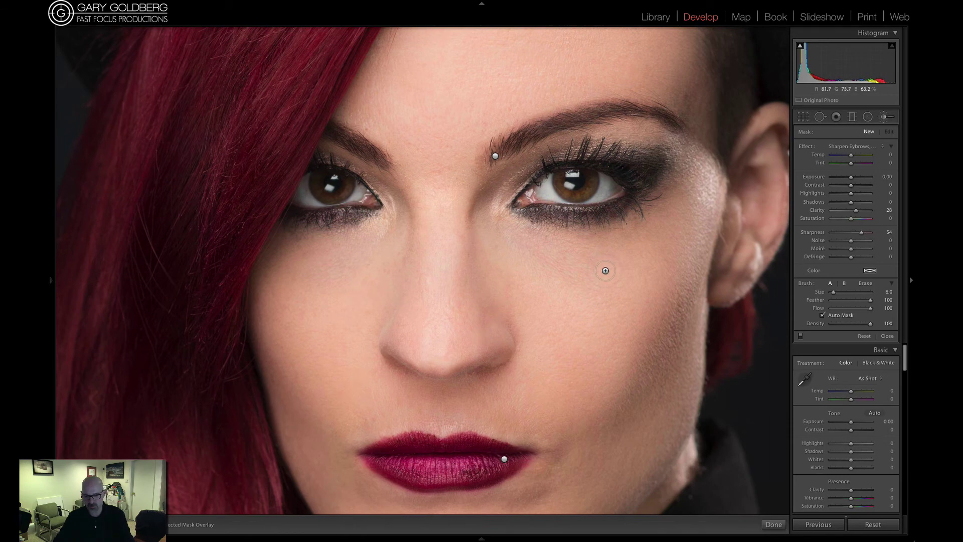
key("super+minus")
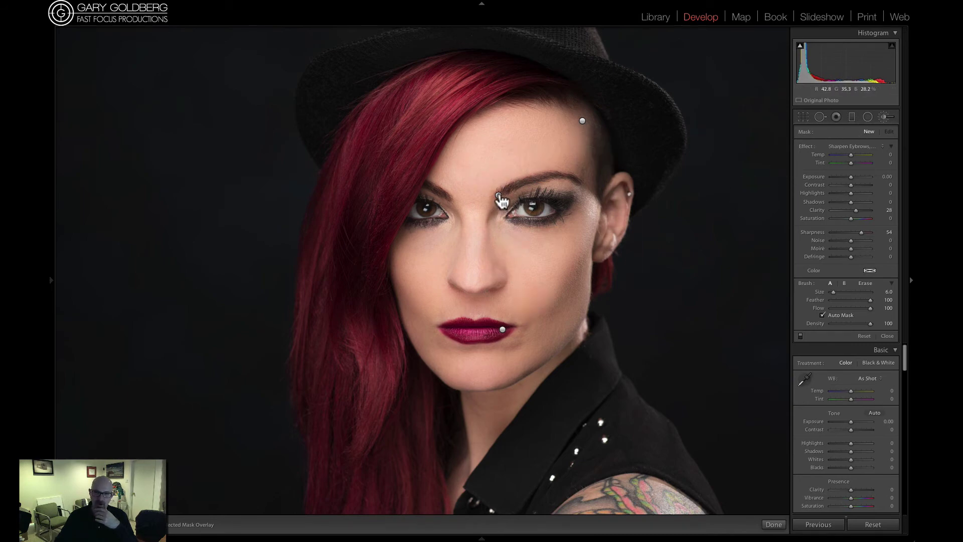
mouse_move(499, 198)
mouse_move(584, 124)
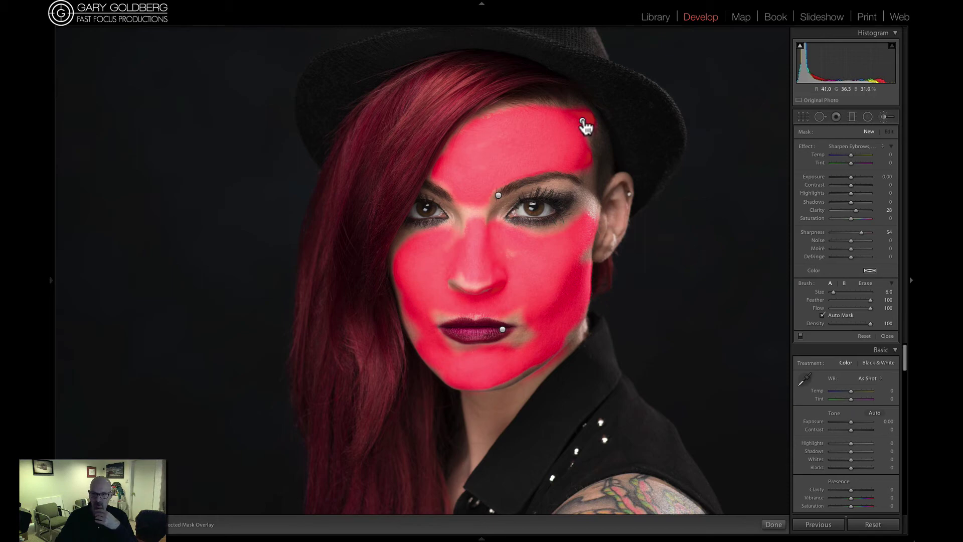
Inspect the skin-softening mask on the forehead, leave the adjustment brush and reopen it for a new mask.
left_click(582, 121)
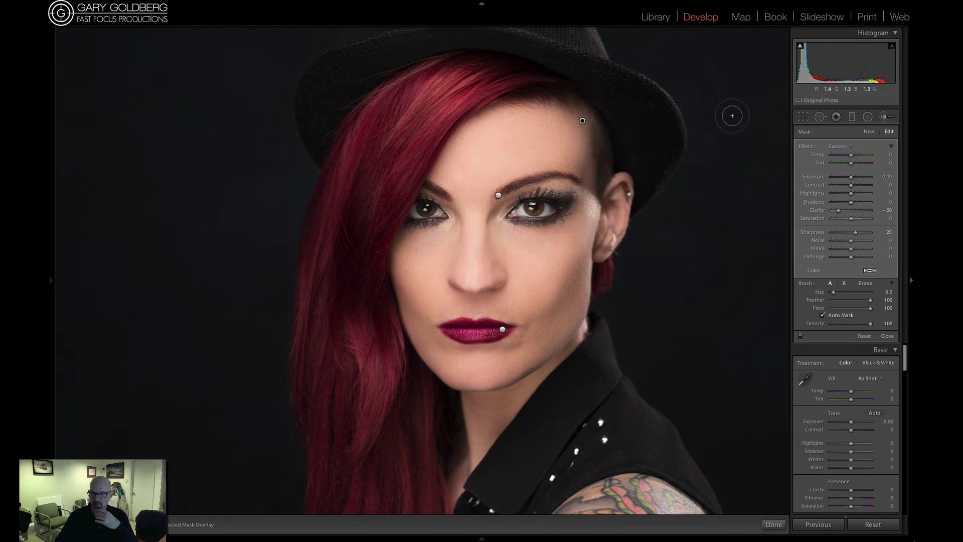
left_click(885, 119)
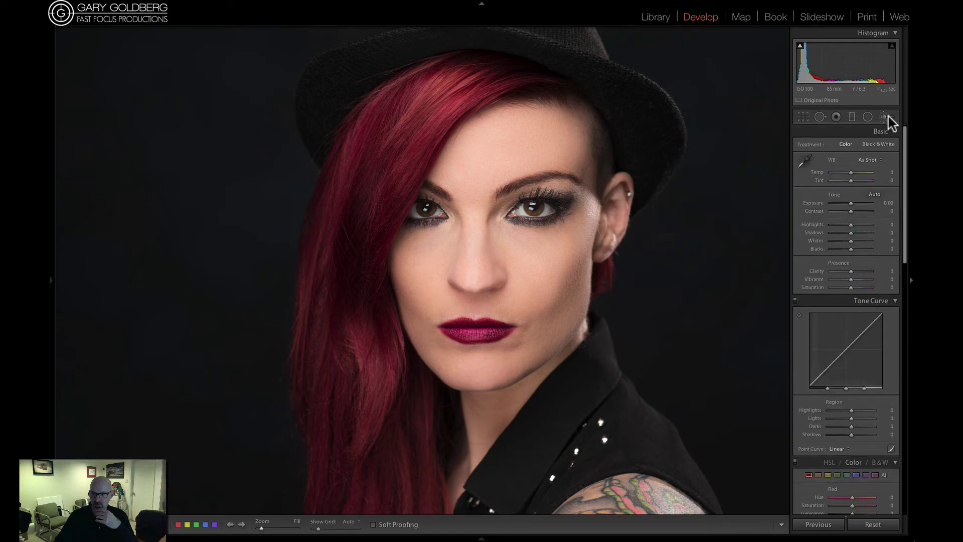
left_click(885, 120)
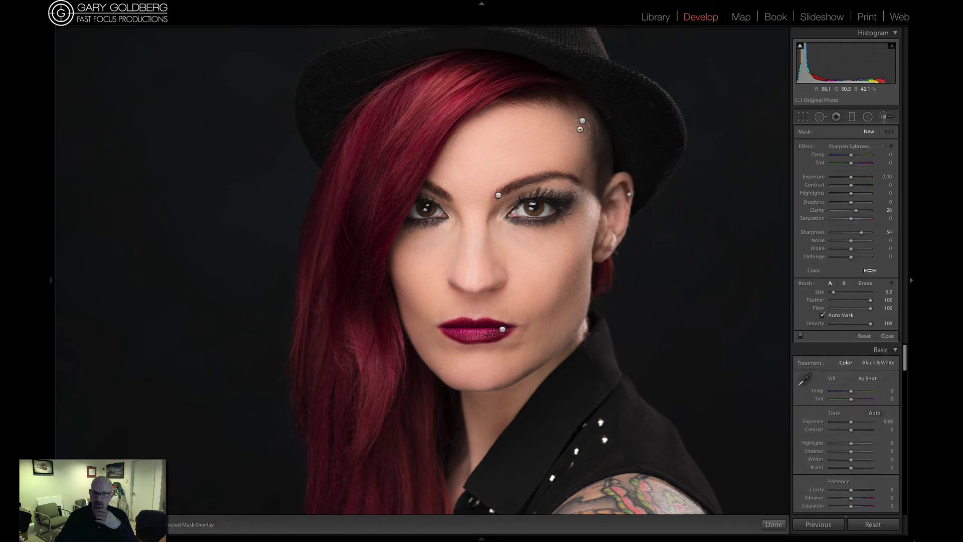
mouse_move(583, 121)
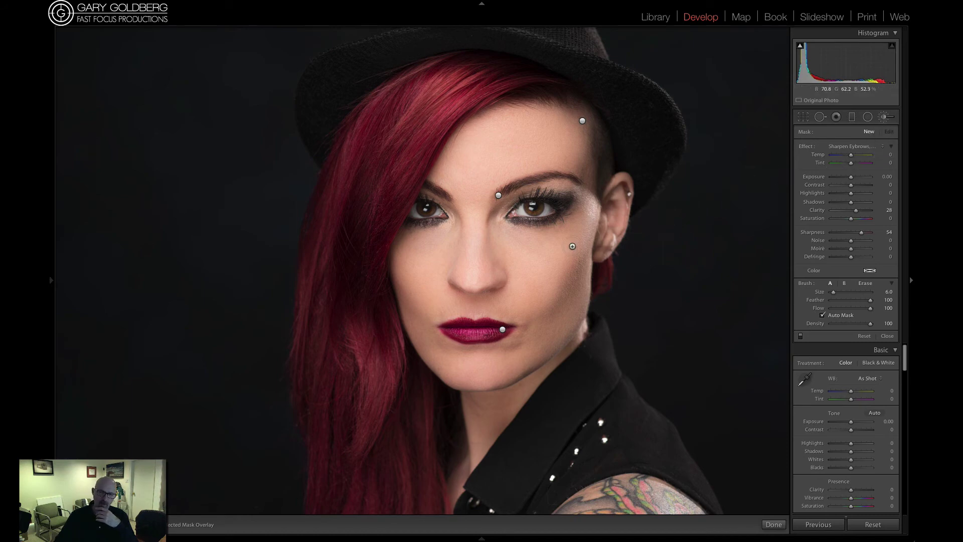
Frame both eyes closely and choose the Wow-Eyes Iris Brigthen effect for the new adjustment brush mask.
key("super+equal")
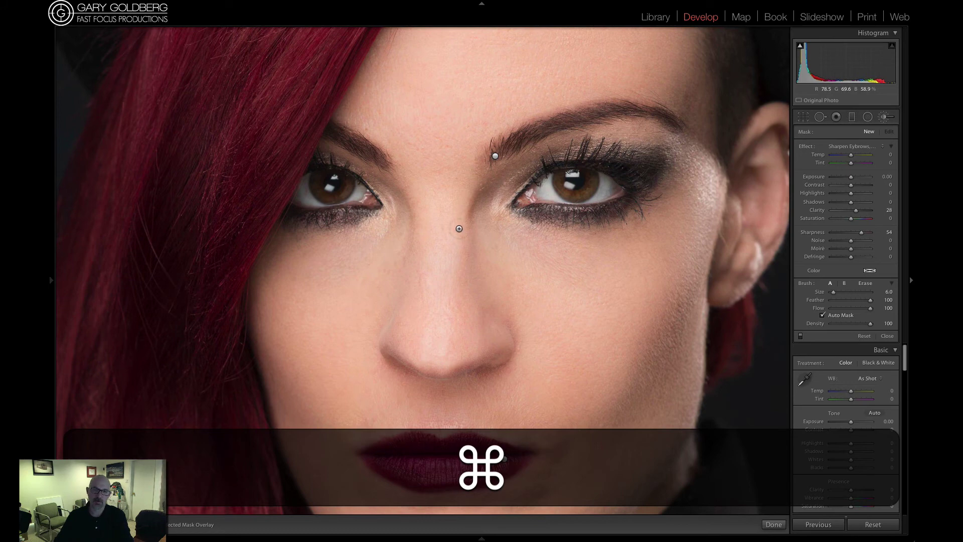
key("space")
left_click_drag(428, 201, 528, 230)
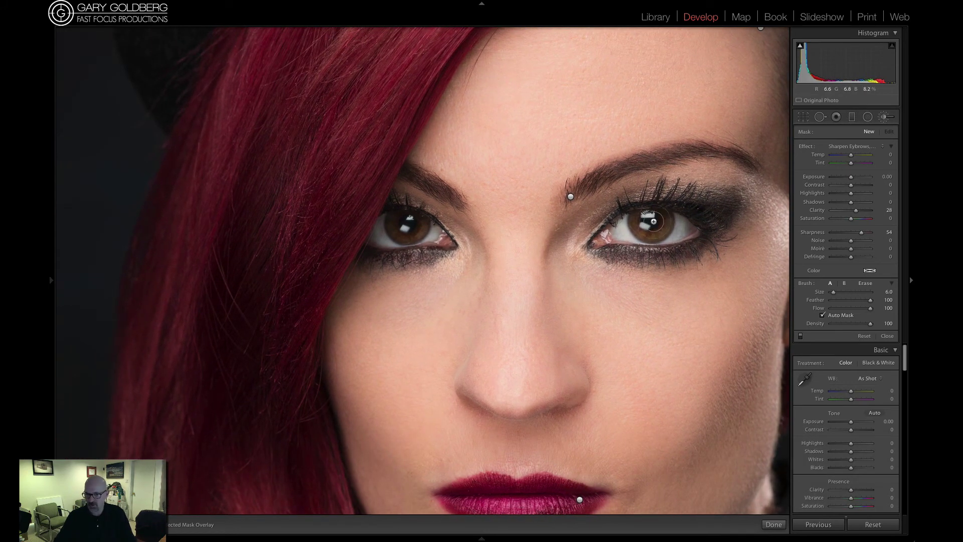
left_click(859, 147)
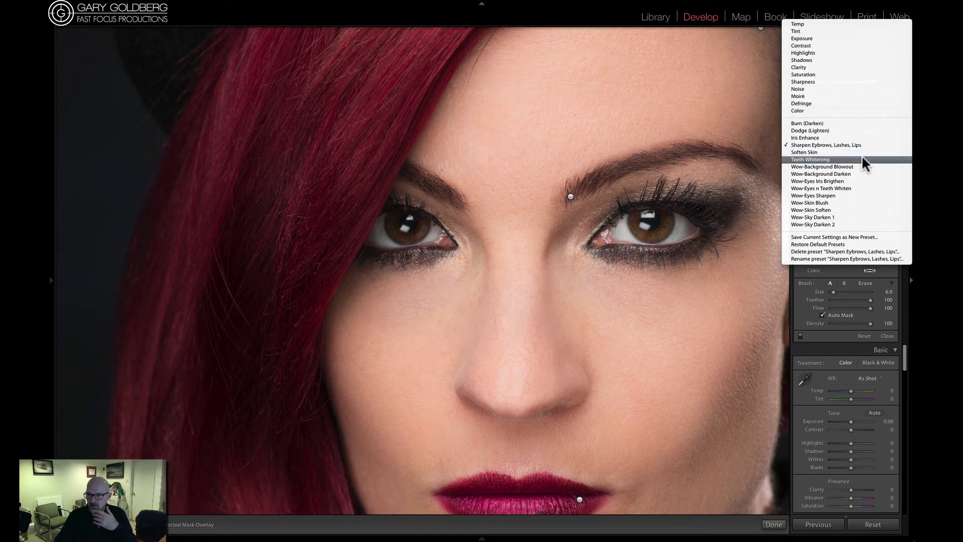
left_click(876, 182)
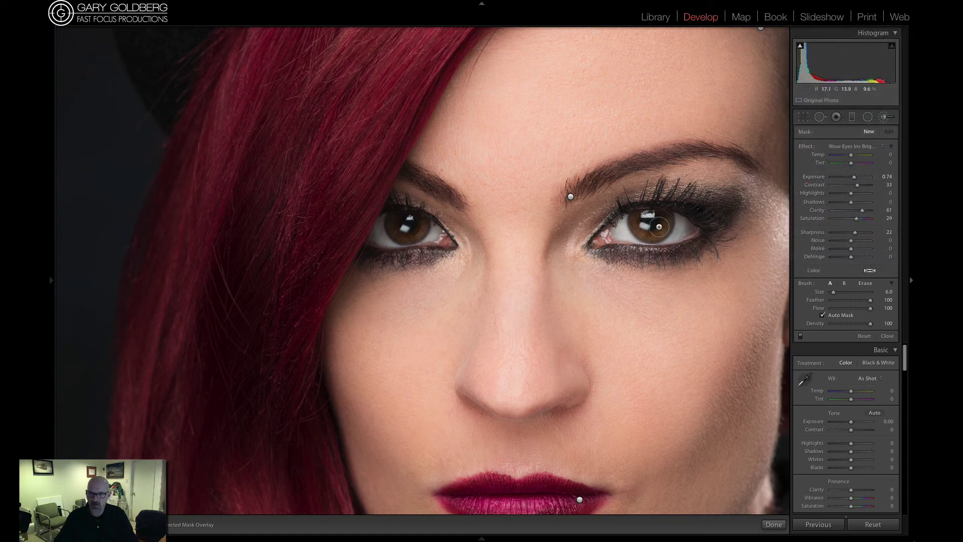
Reduce the brush size to 3 and paint over the iris of the eye farther from the long hair.
scroll(665, 222, "down", 2)
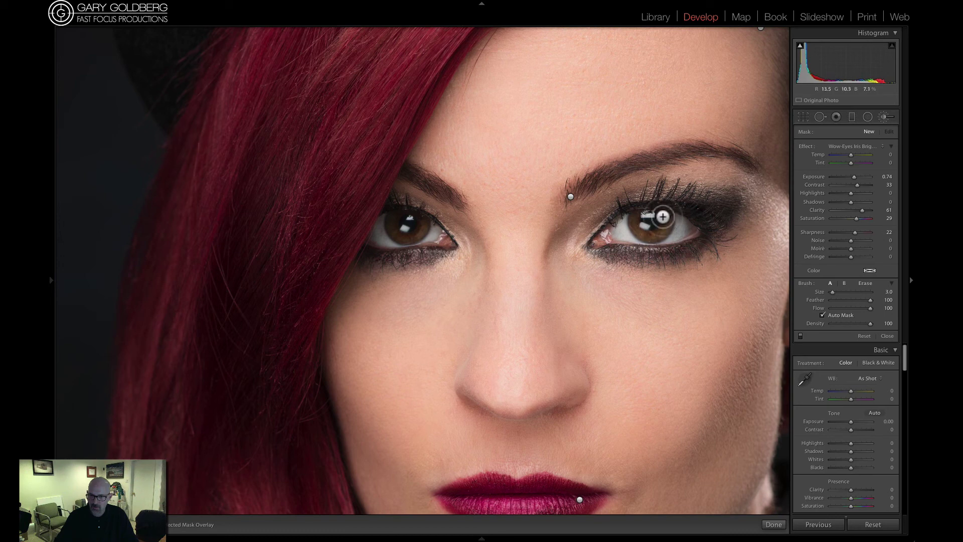
scroll(664, 216, "down", 1)
scroll(663, 216, "up", 1)
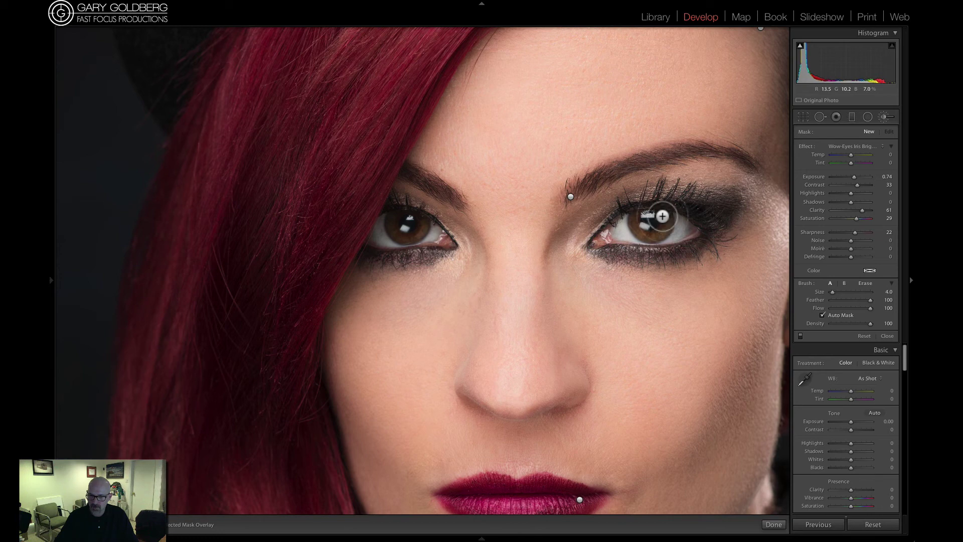
scroll(663, 217, "down", 1)
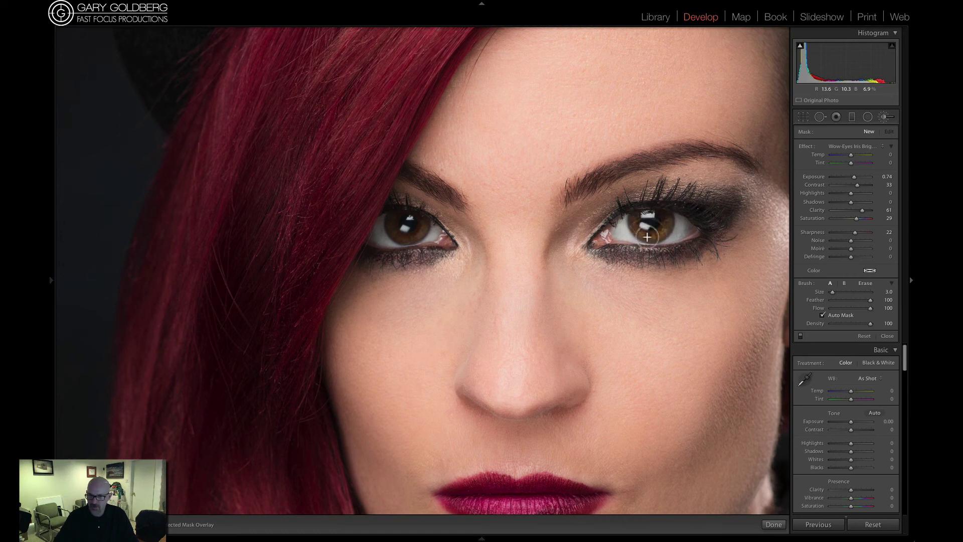
left_click_drag(662, 215, 680, 255)
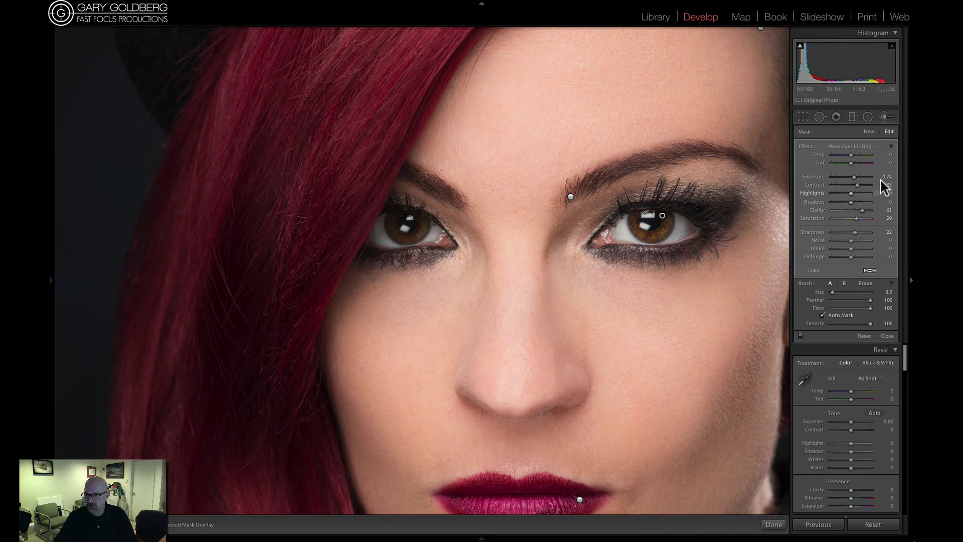
Switch the iris mask's effect to Wow-Eyes Sharpen and set its exposure to 1.02.
left_click(860, 147)
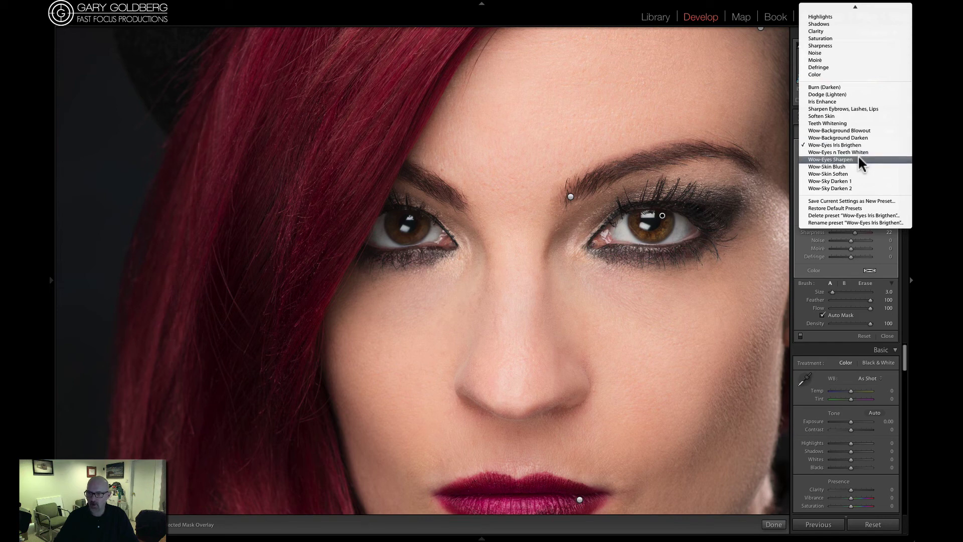
left_click(860, 159)
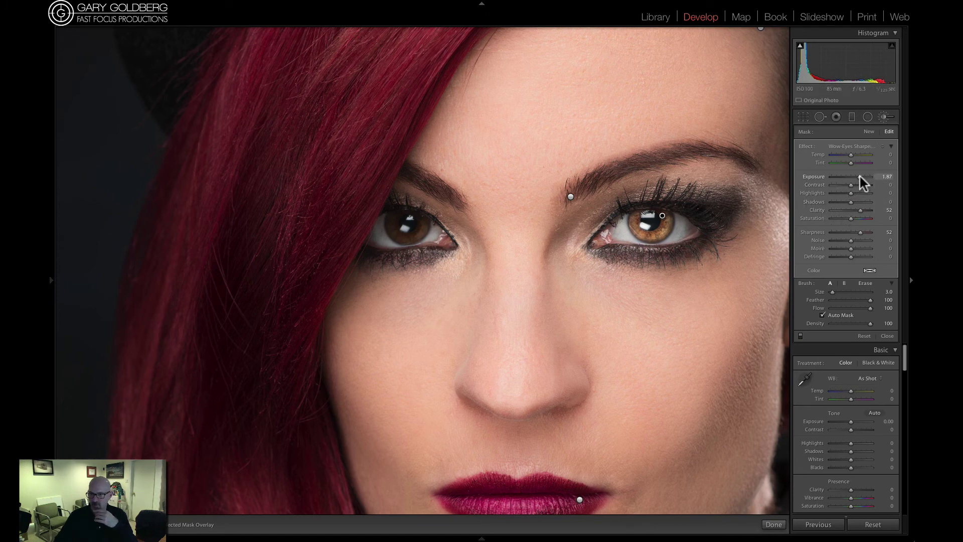
left_click_drag(859, 177, 855, 177)
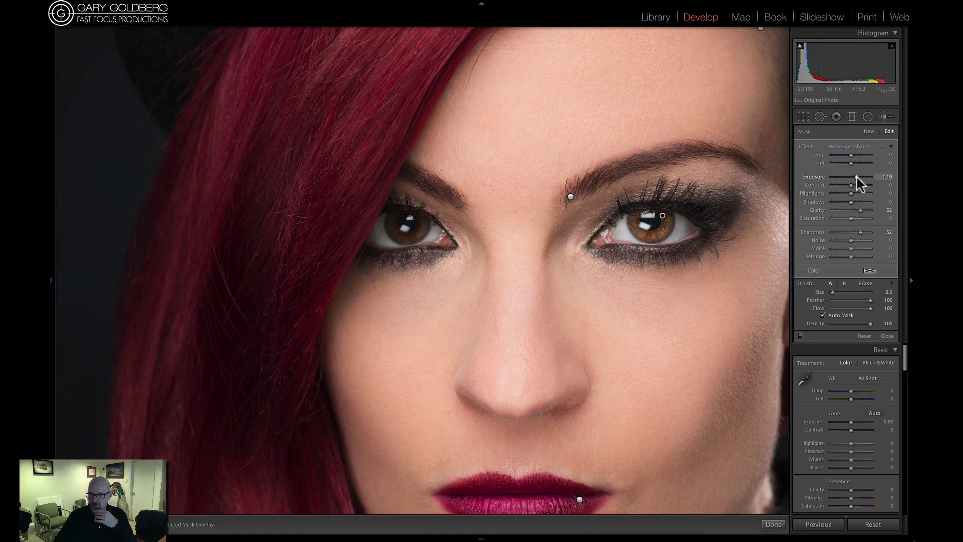
mouse_move(858, 177)
left_mouse_down()
mouse_move(844, 185)
mouse_move(859, 177)
left_mouse_up()
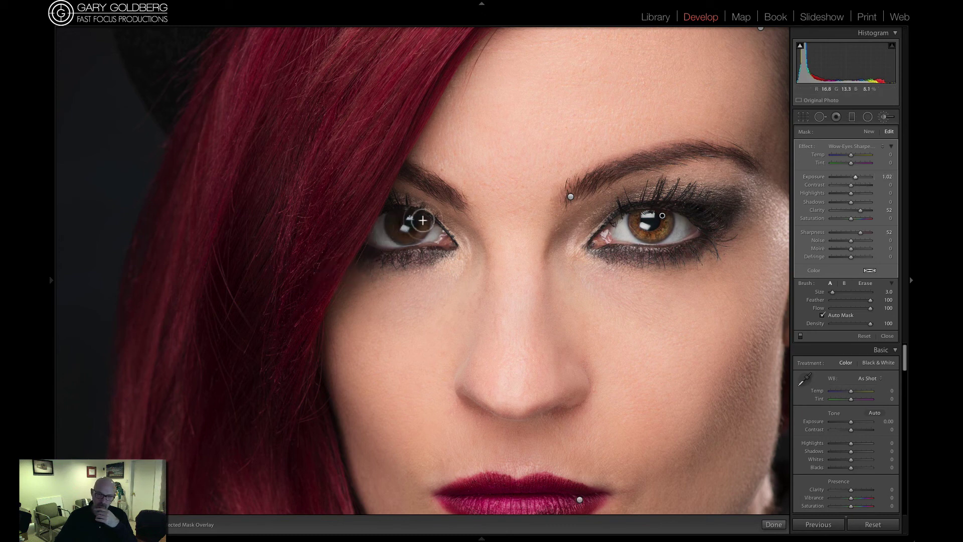
Paint the same iris adjustment over the eye beside the long hair and close the adjustment brush, showing the whole portrait.
mouse_move(422, 221)
left_mouse_down()
mouse_move(399, 235)
mouse_move(397, 216)
mouse_move(401, 227)
mouse_move(418, 220)
mouse_move(396, 236)
mouse_move(409, 239)
left_mouse_up()
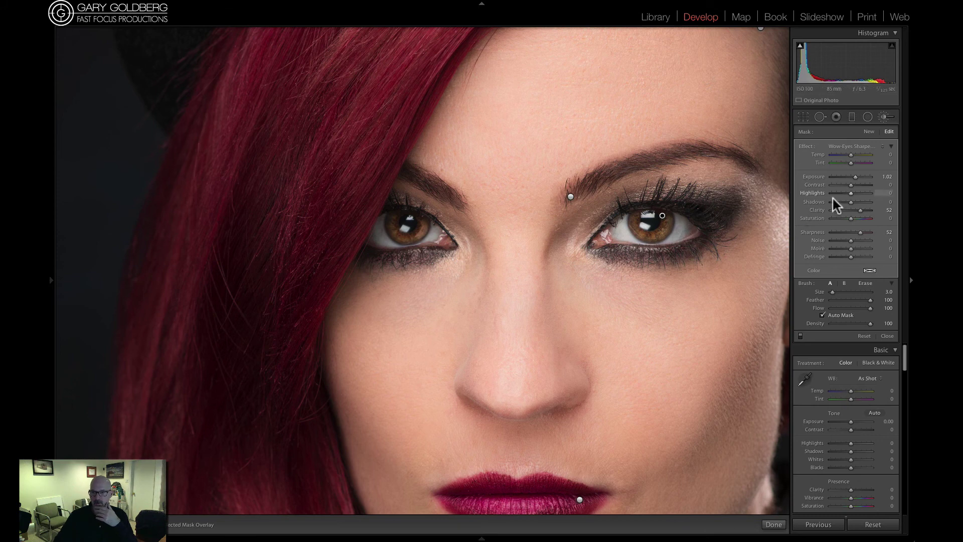
left_click(887, 118)
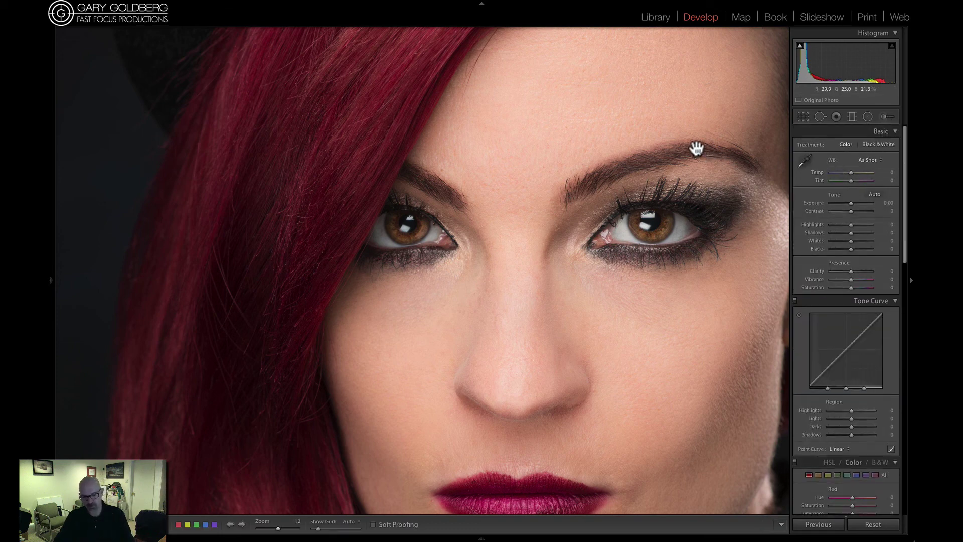
key("super+minus")
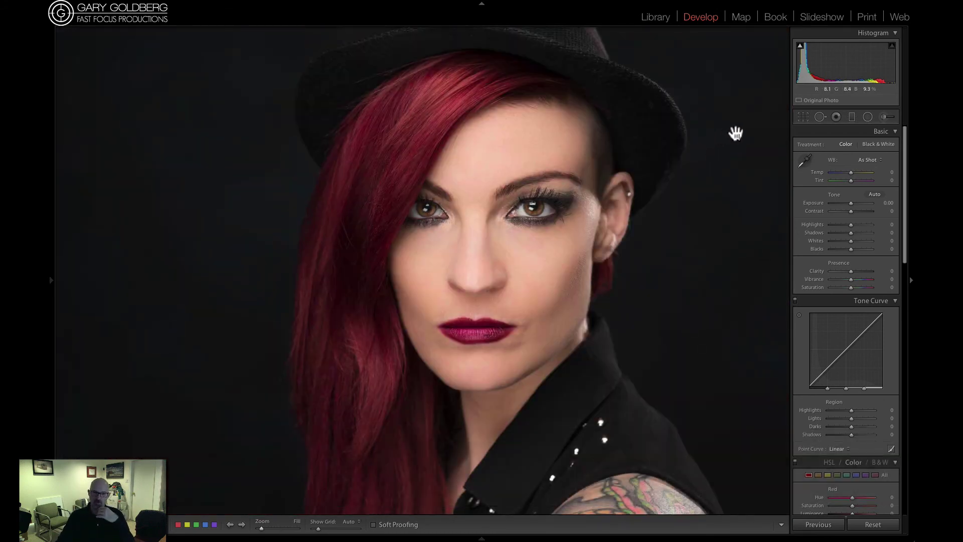
Compare the retouched portrait side by side with the unretouched version in the Library, hiding the navigation and folders panel.
left_click(657, 15)
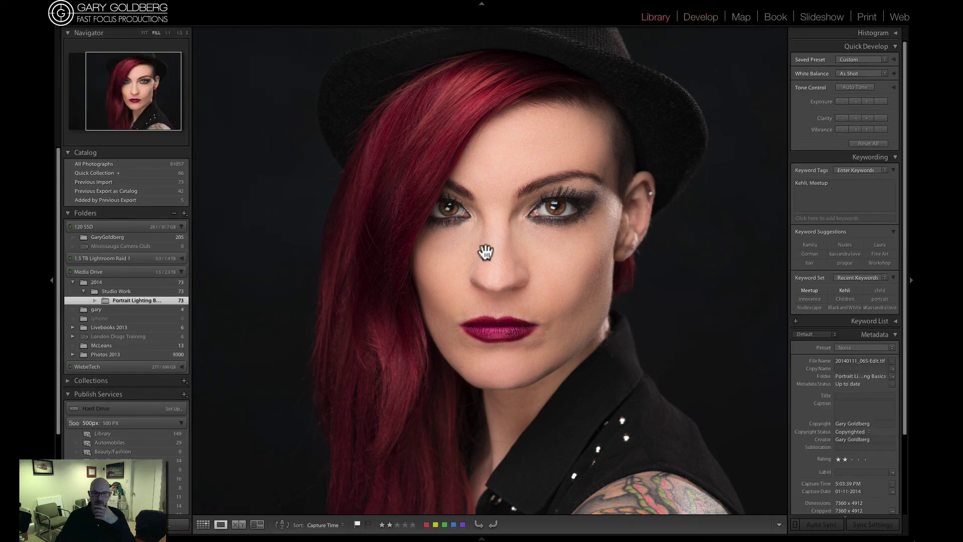
left_click(241, 527)
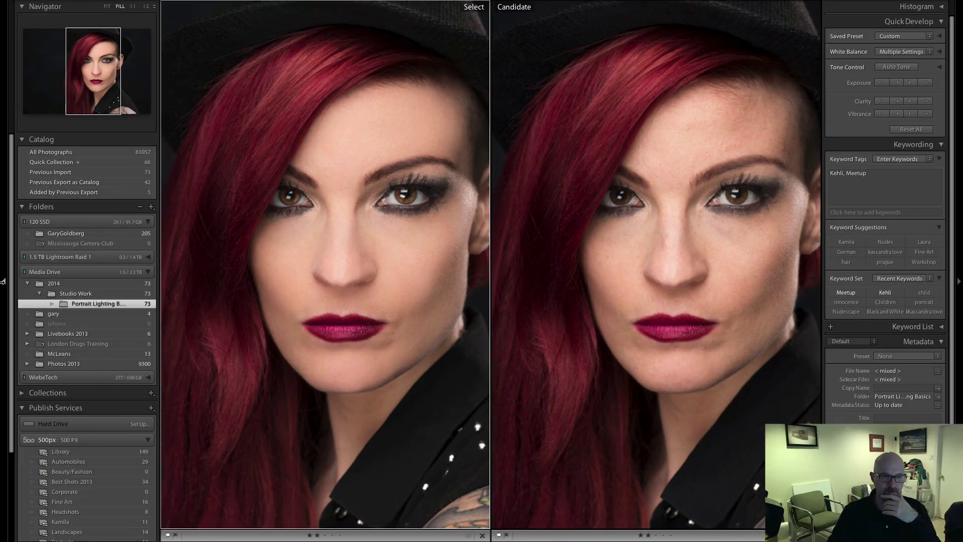
left_click(4, 282)
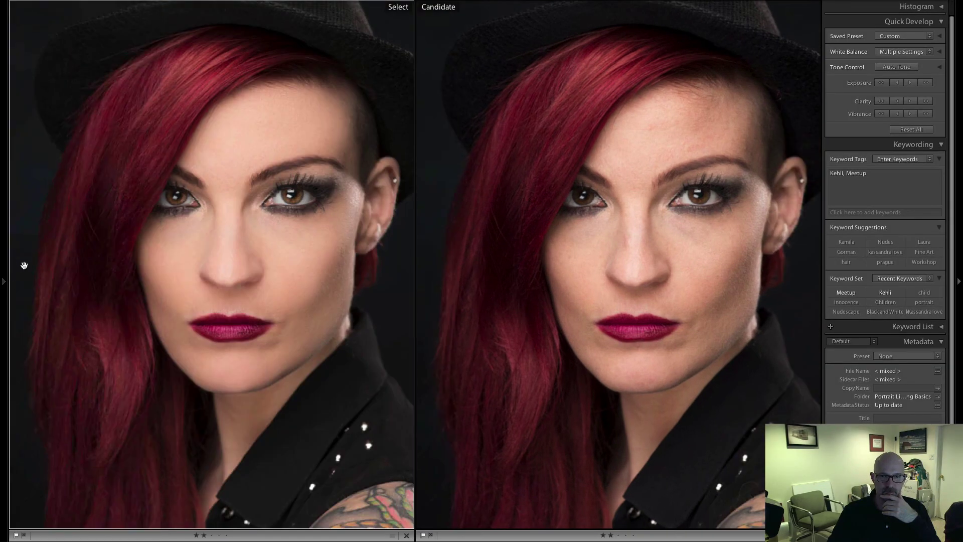